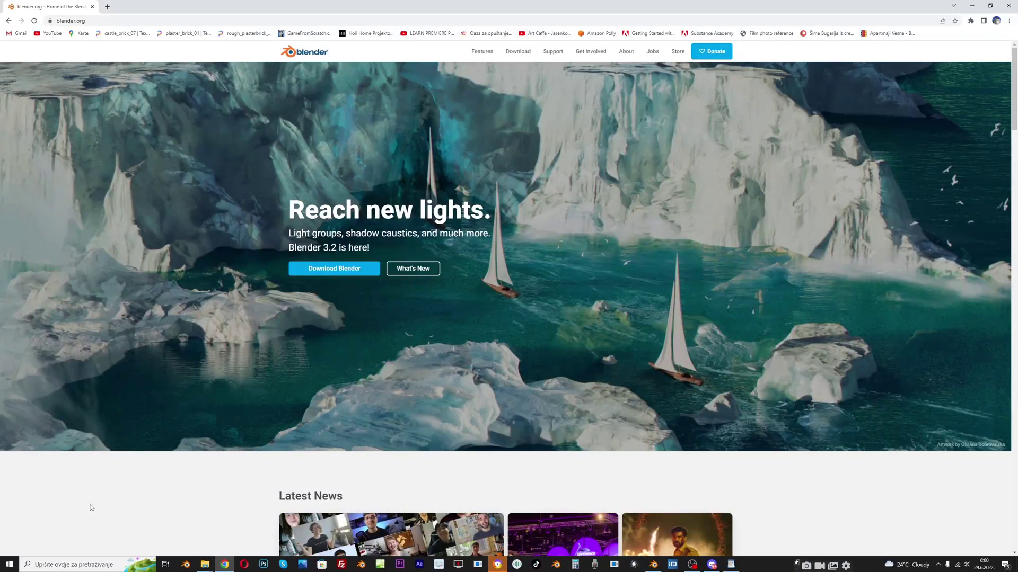
- Add a cube and set its height to 3 m
key("shift+a")
left_click(541, 234)
key("n")
double_click(962, 236)
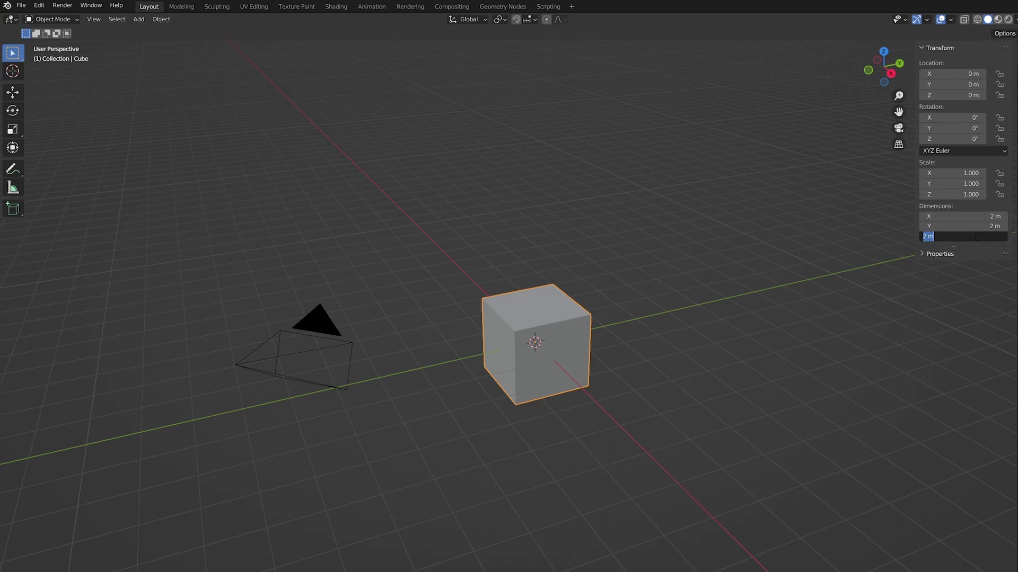
key("Return")
double_click(966, 216)
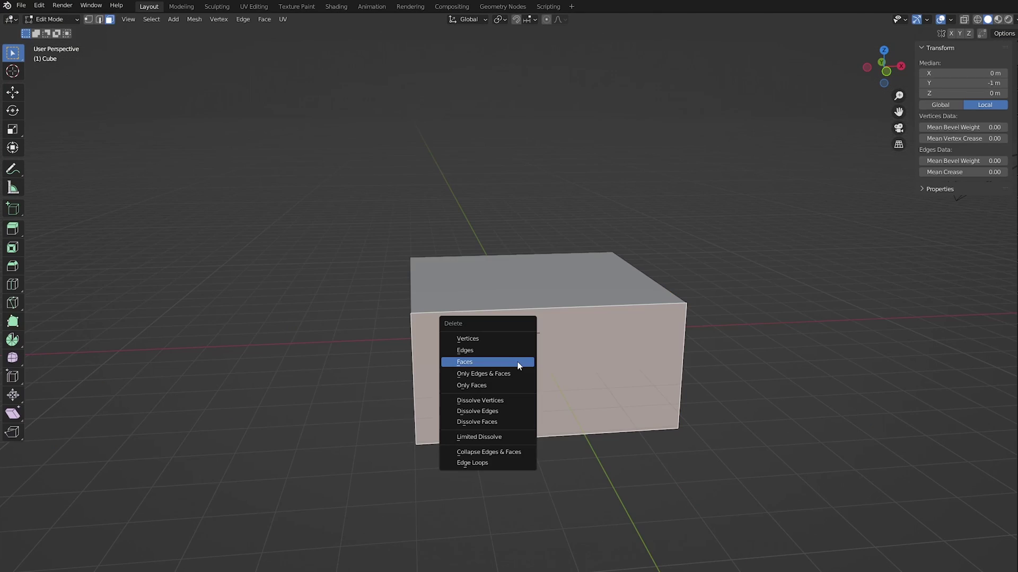
- Delete the front face, separate and hide the ceiling, and flip normals inward
left_click(518, 363)
scroll(428, 250, "up", 2)
left_click(427, 249)
key("p")
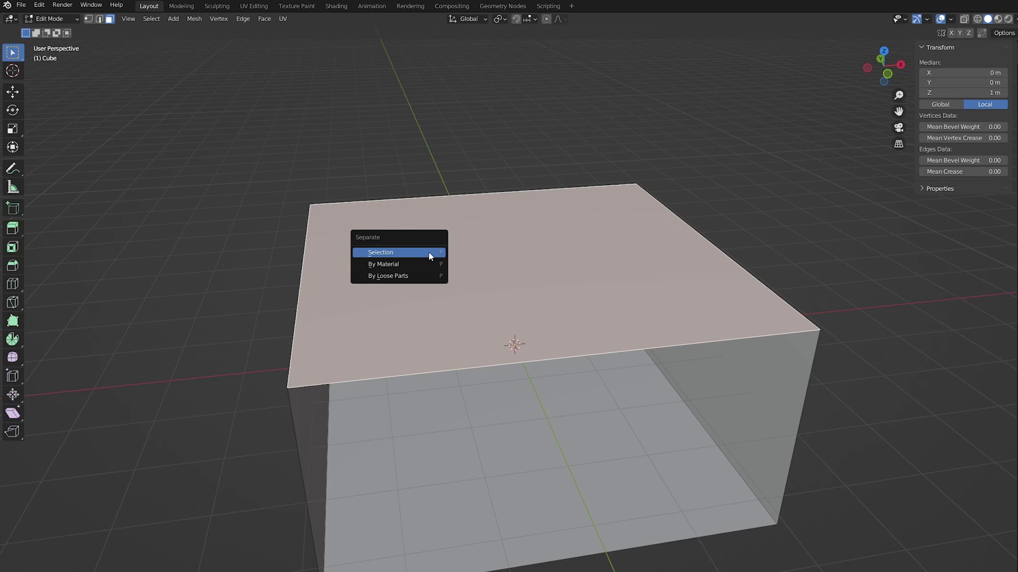
key("h")
type("flip")
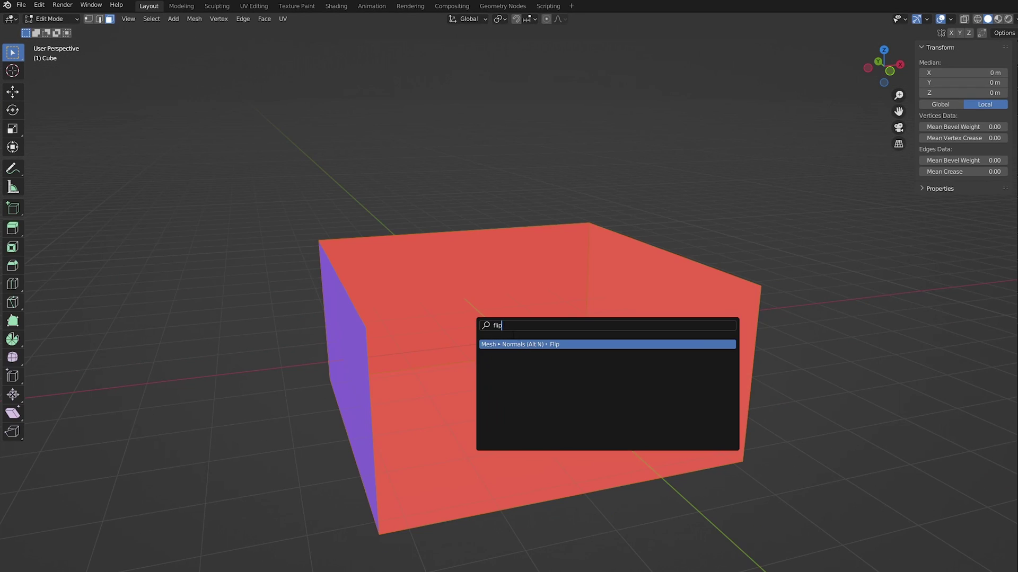
key("Return")
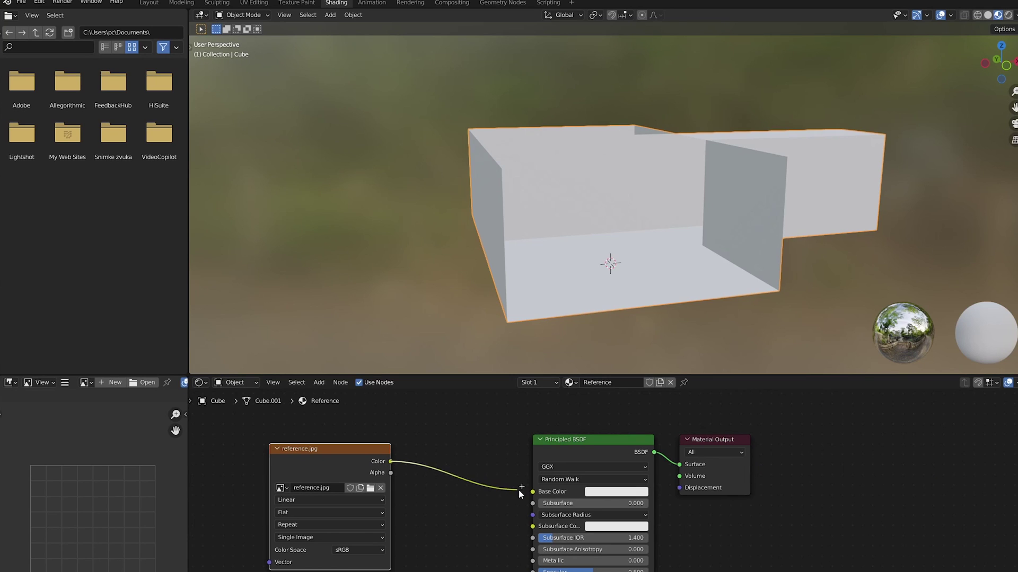
- Cube-project the reference photo onto the room's inside walls
key("Tab")
key("u")
left_click(538, 157)
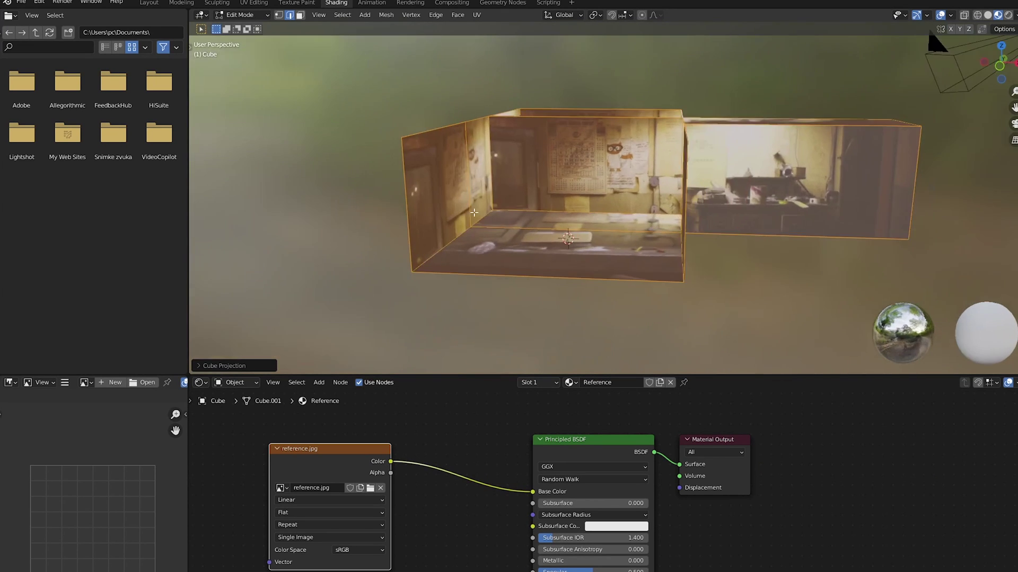
middle_click_drag(539, 156, 494, 211)
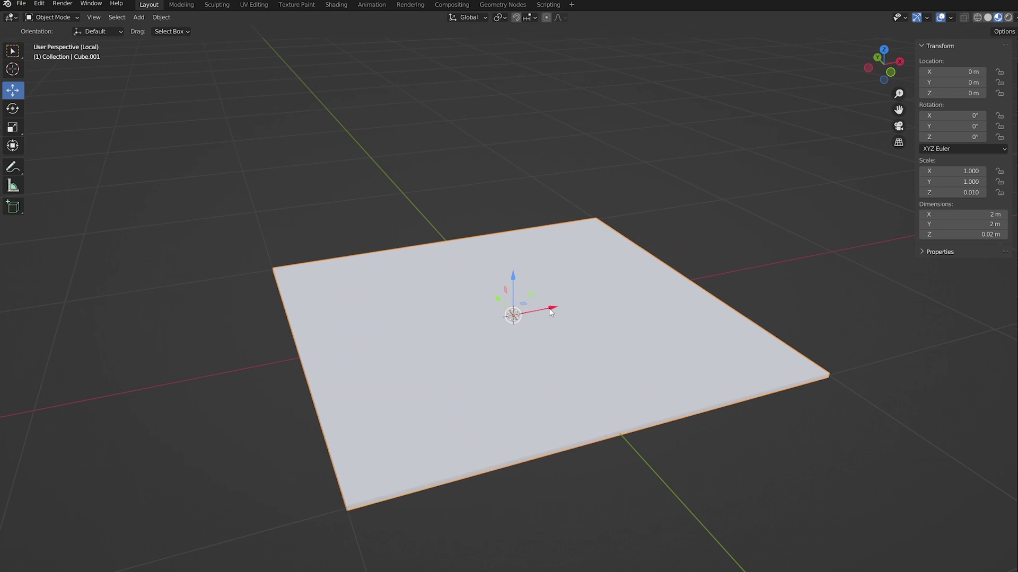
- Make a 15 cm plank strip and place a duplicate beside it along X
key("Return")
key("KP_Decimal")
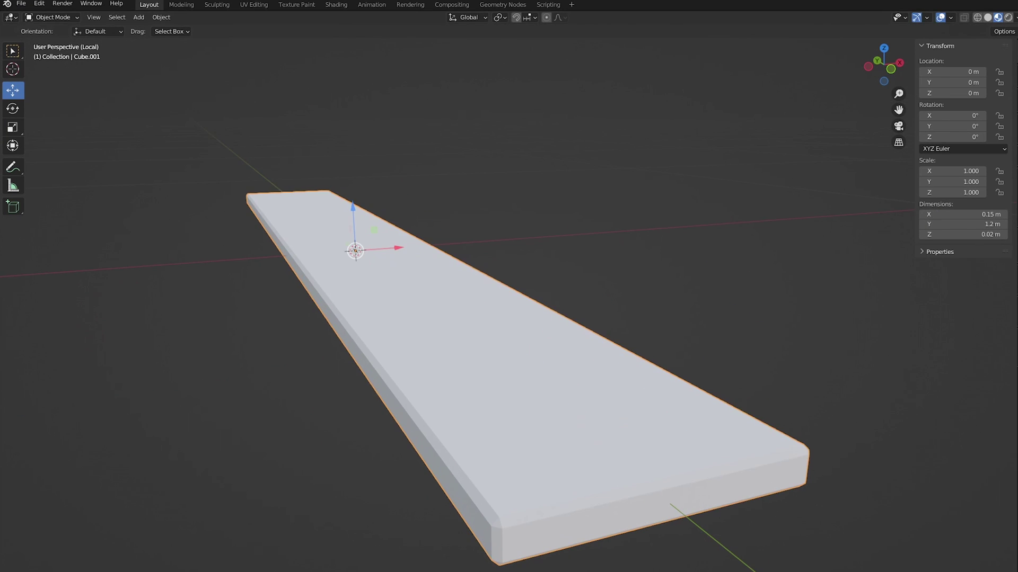
key("shift+d")
key("KP_7")
key("x")
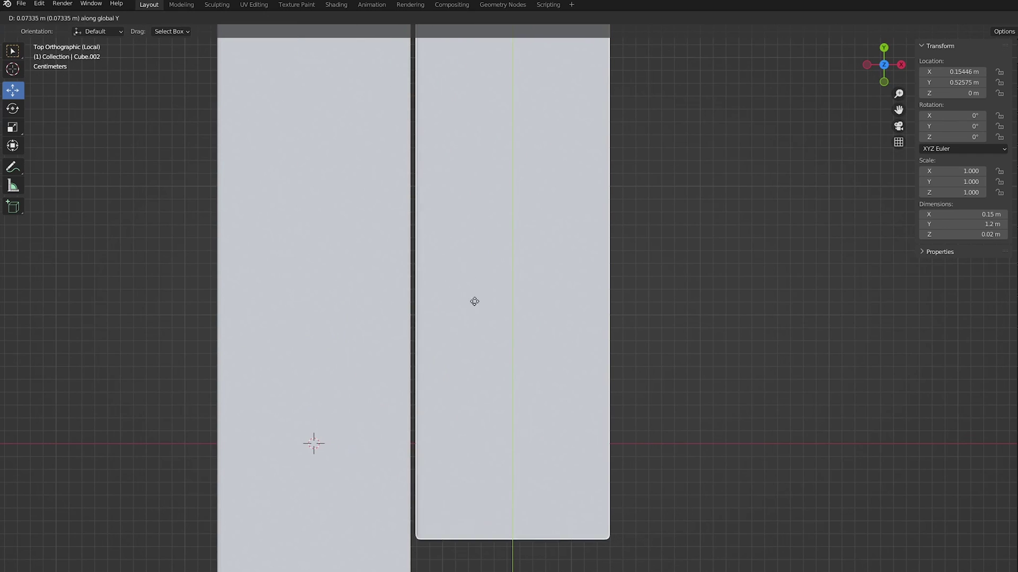
left_click(429, 355)
- Add more plank rows and apply the Planks 011 wood texture with a darkened value
key("shift+d")
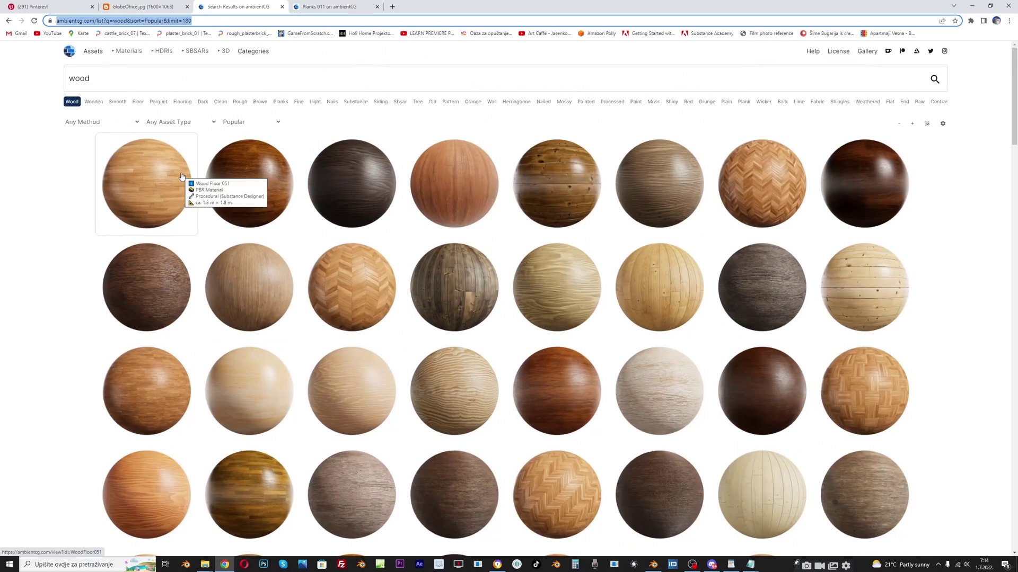
scroll(509, 319, "down", 5)
left_click(311, 12)
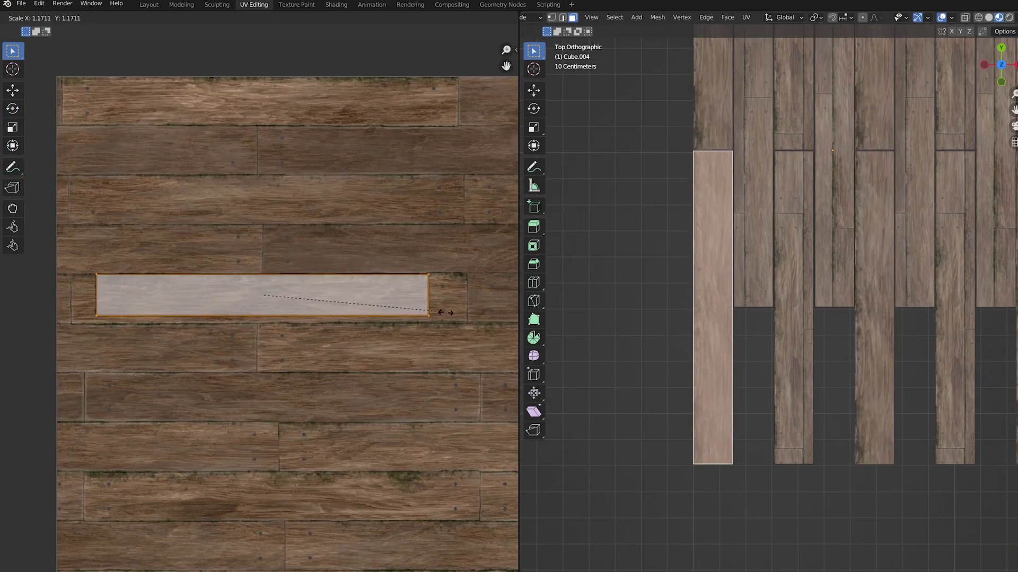
scroll(464, 298, "down", 4)
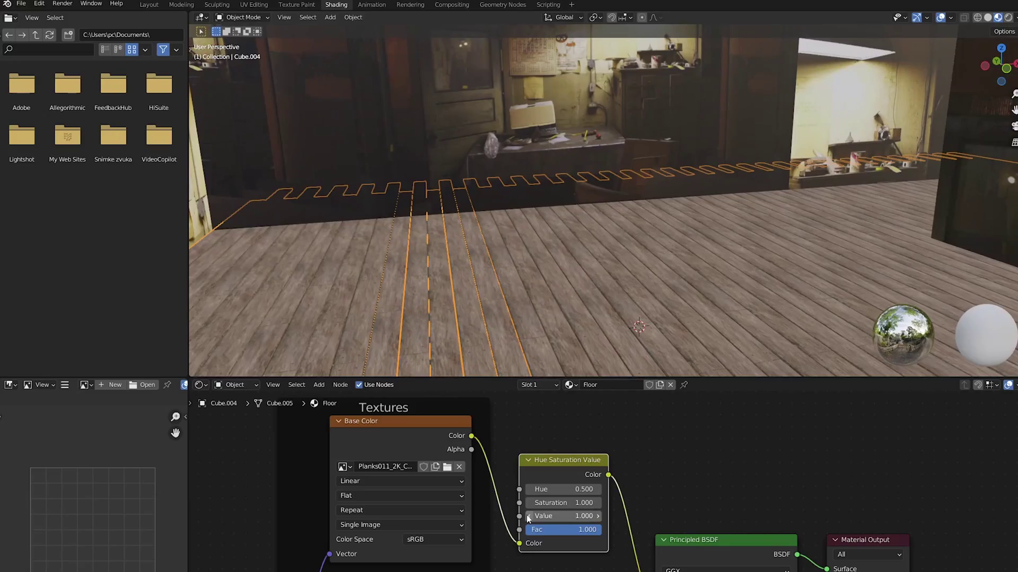
left_click(527, 517)
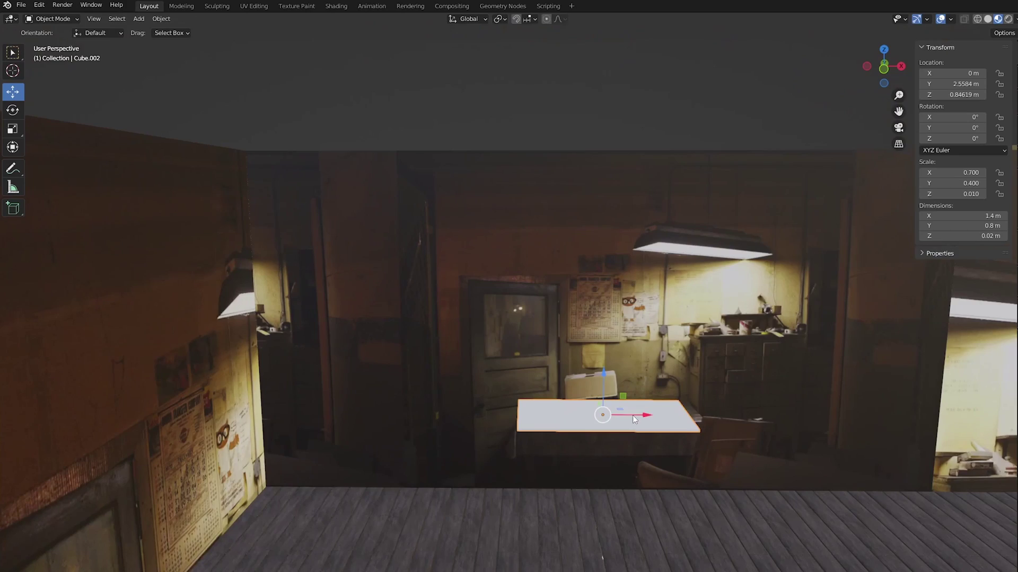
- Move the tabletop sideways and subdivide the cloth plane twice into a dense grid
left_click(663, 414)
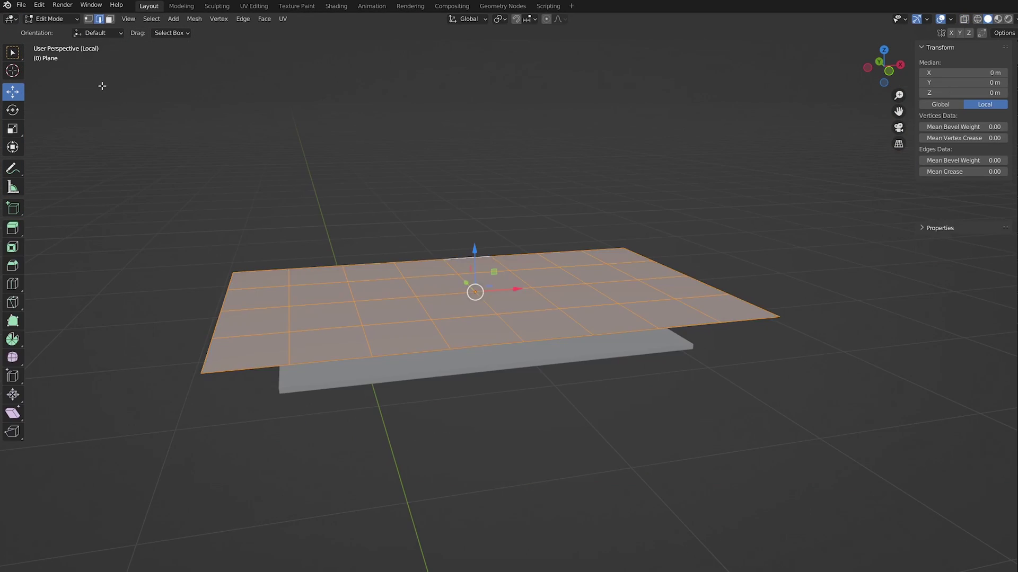
right_click(502, 297)
left_click(502, 297)
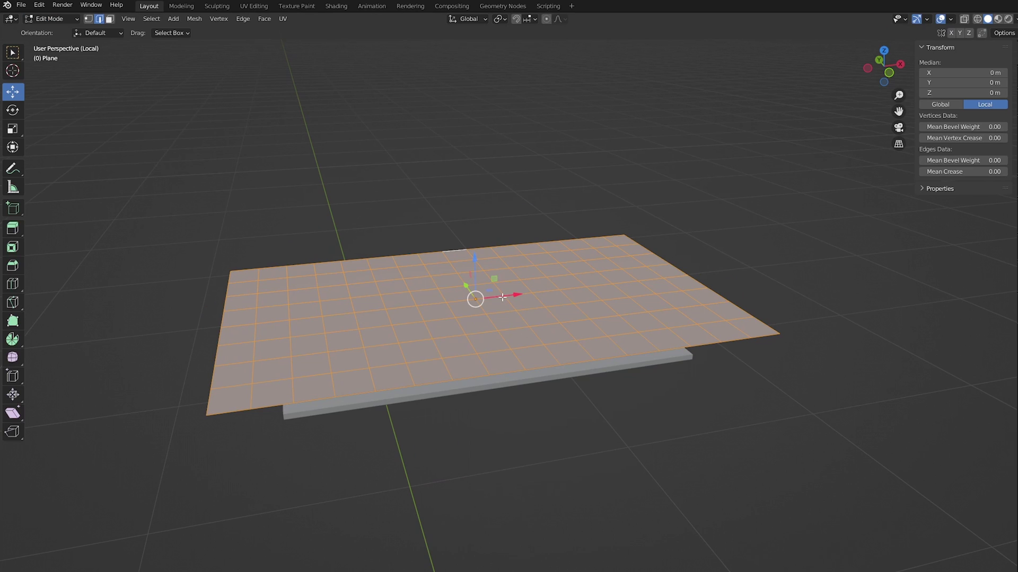
right_click(502, 296)
left_click(501, 297)
key("Tab")
- Simulate the cloth draping over the table, shade it smooth and add a modifier
key("space")
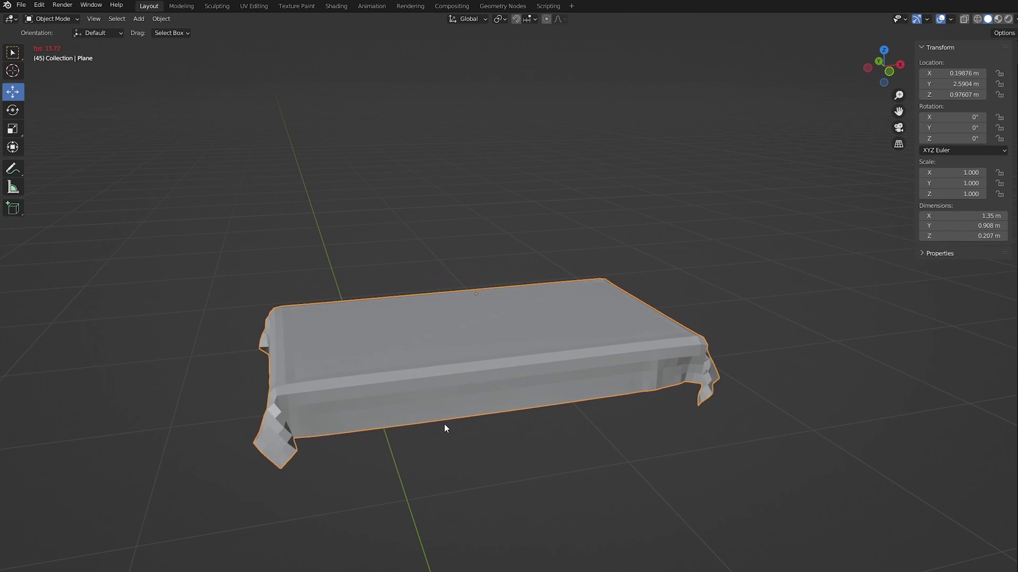
key("space")
key("KP_Divide")
right_click(472, 363)
left_click(472, 363)
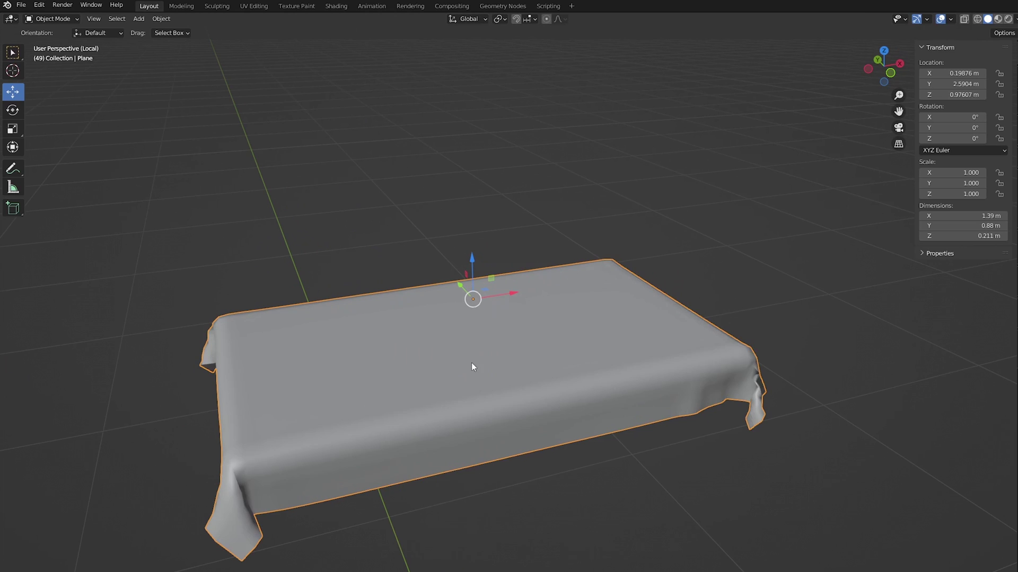
left_click(1006, 453)
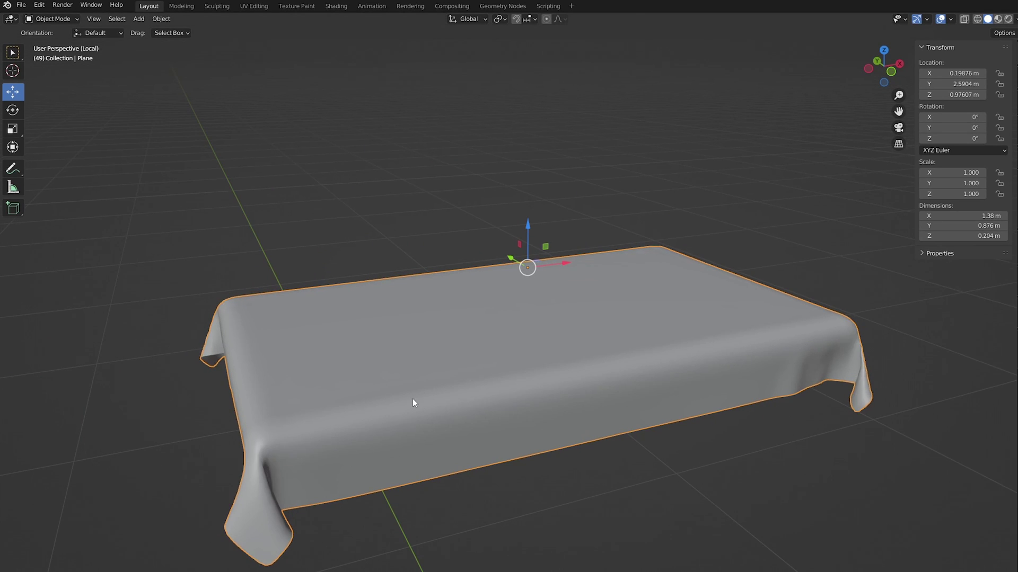
middle_click_drag(413, 398, 564, 379)
left_click(49, 18)
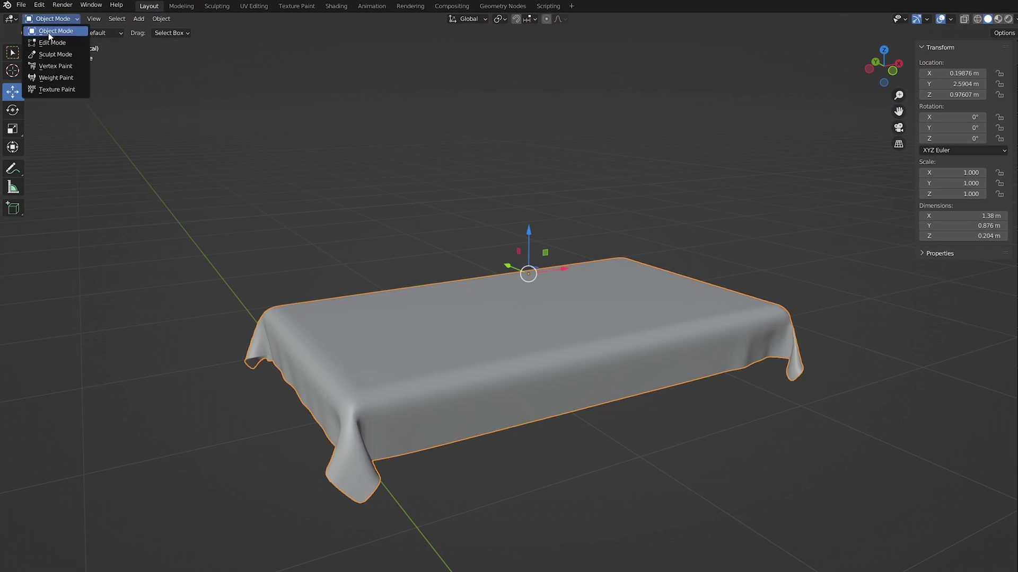
- Sculpt wrinkles into the tablecloth with the Cloth brush at raised strength
left_click(57, 56)
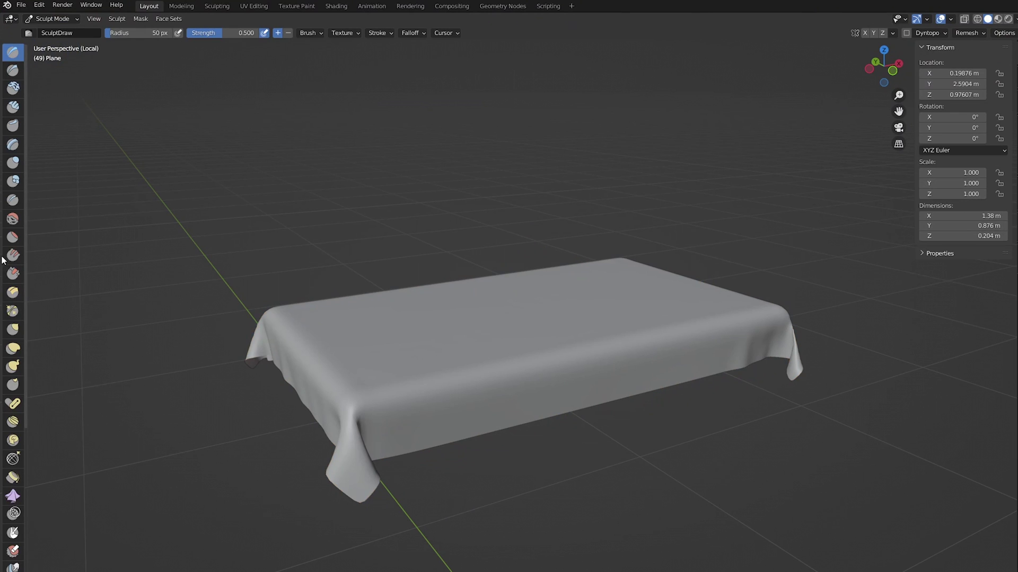
left_click(13, 495)
middle_click_drag(397, 398, 430, 390)
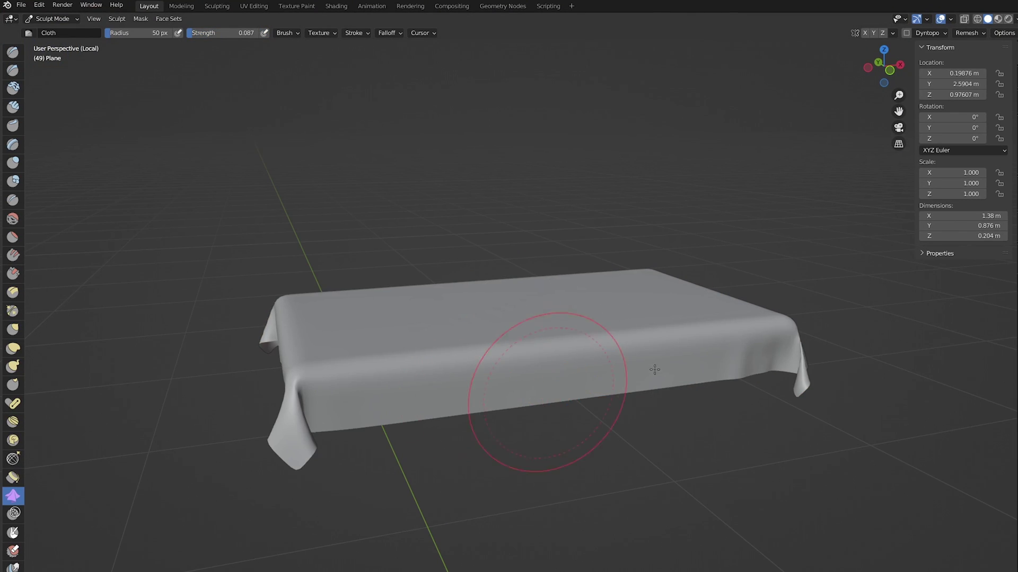
middle_click_drag(547, 392, 445, 318)
middle_click_drag(533, 364, 503, 390)
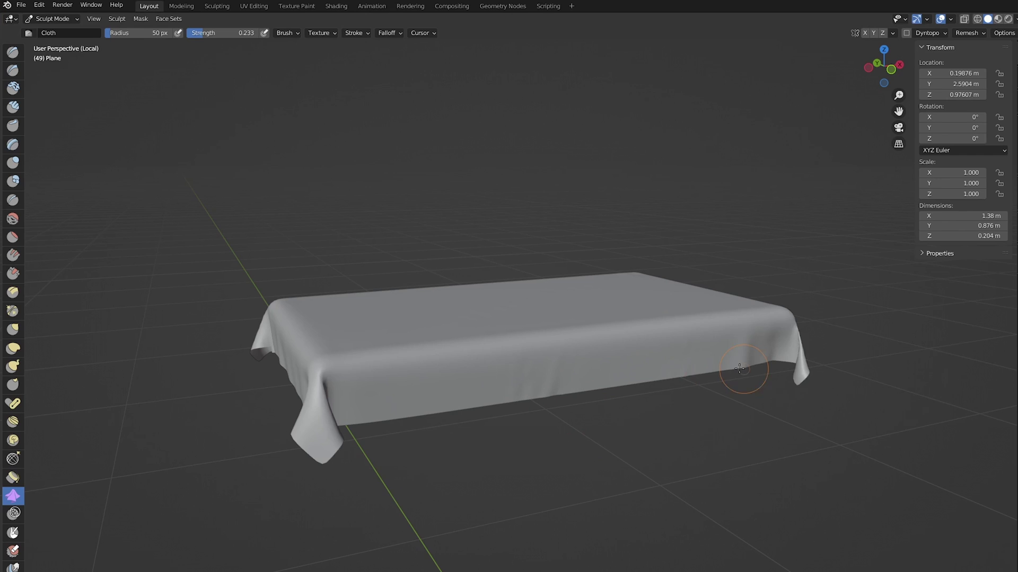
middle_click_drag(211, 87, 466, 386)
left_click_drag(466, 387, 526, 390)
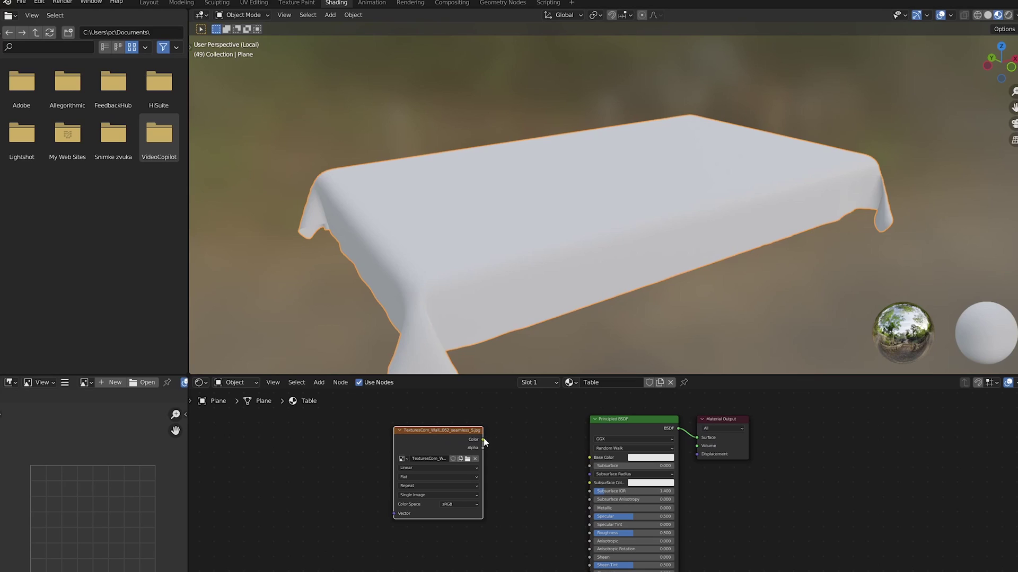
- Connect the fabric image to Base Color and set Bump Strength to 0
left_click_drag(595, 462, 596, 460)
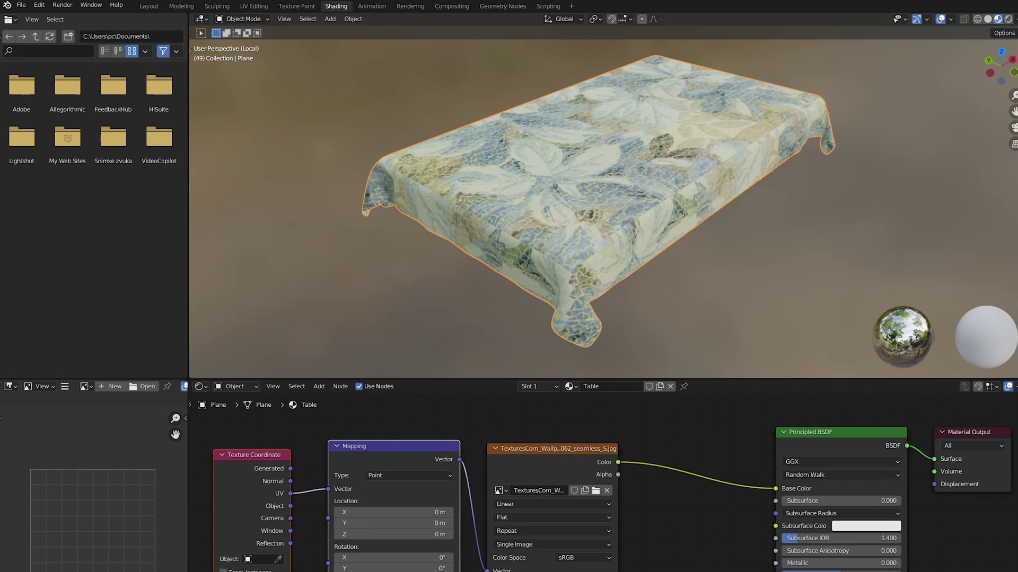
scroll(549, 223, "up", 3)
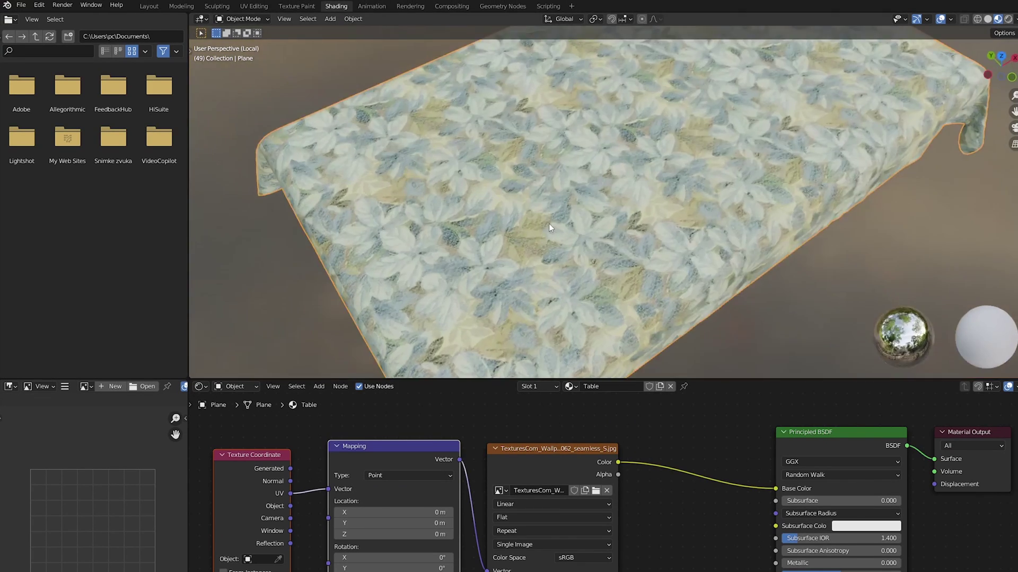
scroll(552, 183, "down", 2)
scroll(562, 188, "up", 2)
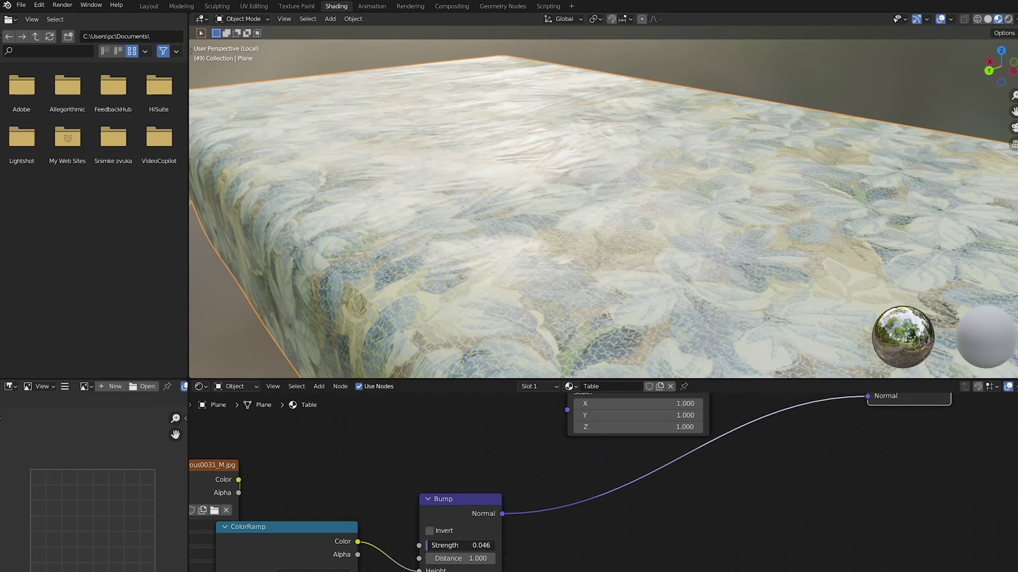
left_click_drag(461, 546, 446, 545)
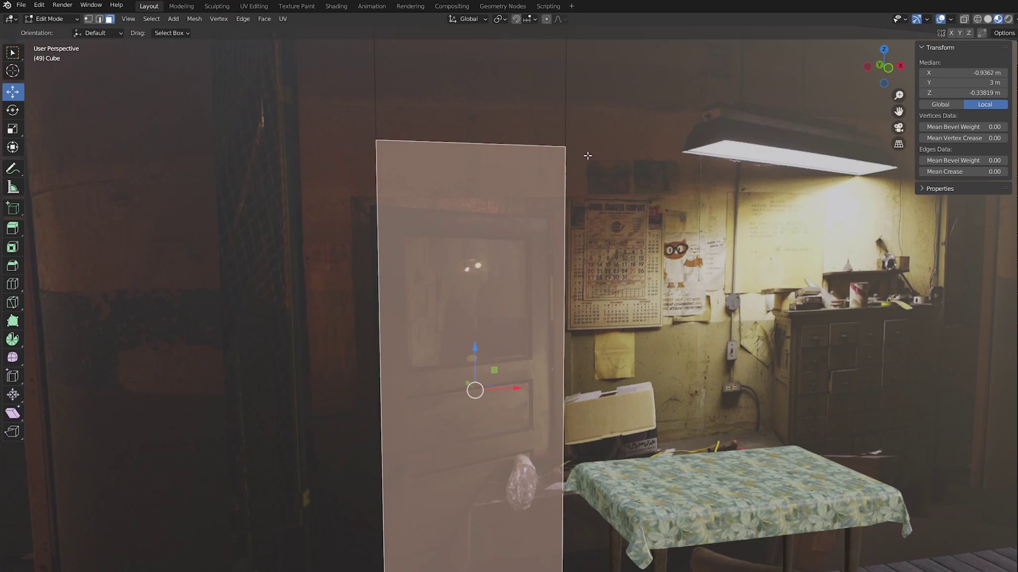
- Extrude the wall panel forward along Y
key("e")
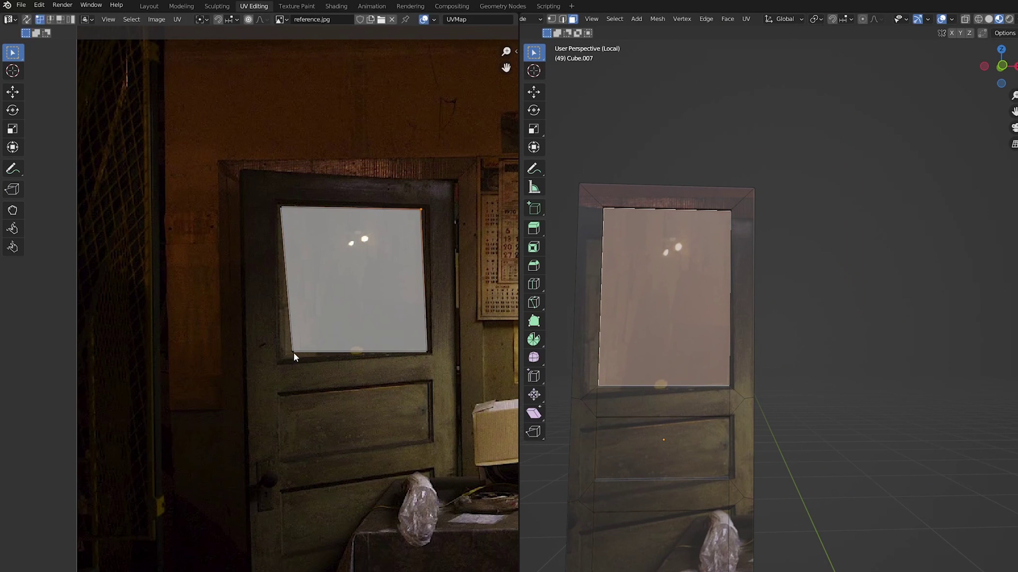
- Align the window, lower panel and middle panel UVs with the photographed door
left_click_drag(293, 356, 282, 363)
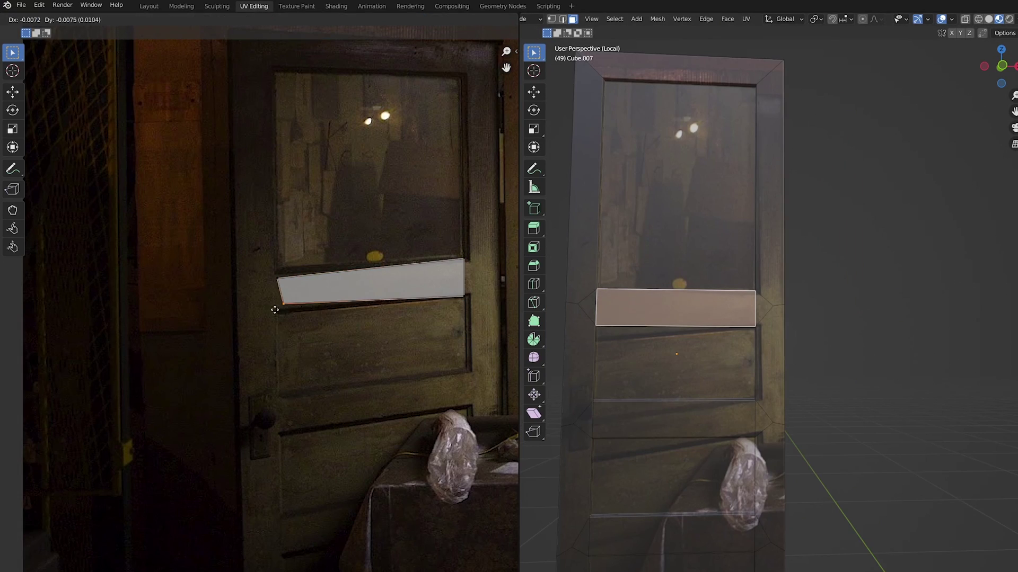
left_click(684, 418)
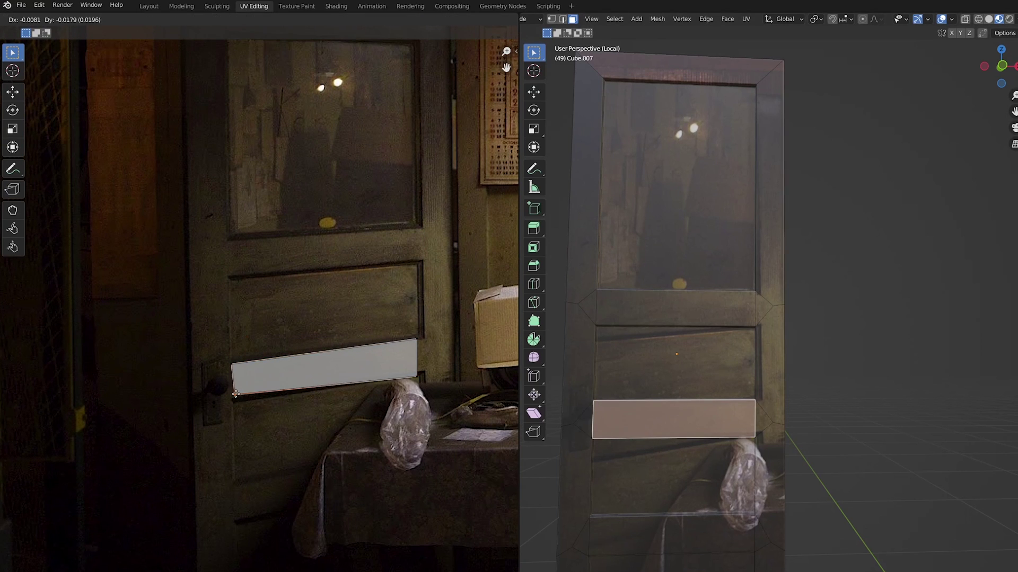
left_click(676, 362)
left_click_drag(185, 274, 176, 285)
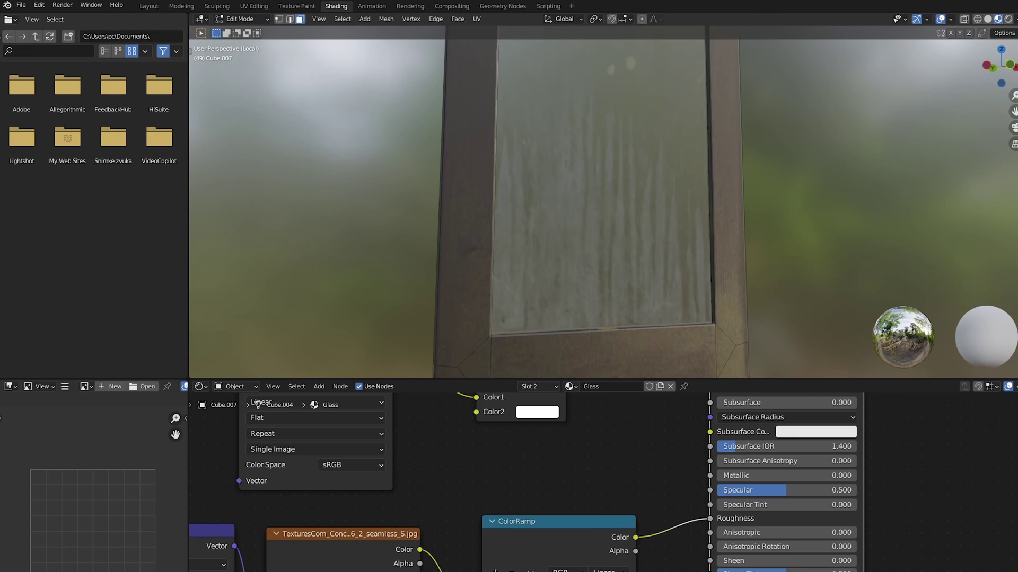
- Raise the wood texture contrast, weaken the door's bump strength, and rotate it about Z
middle_click_drag(604, 199, 520, 203)
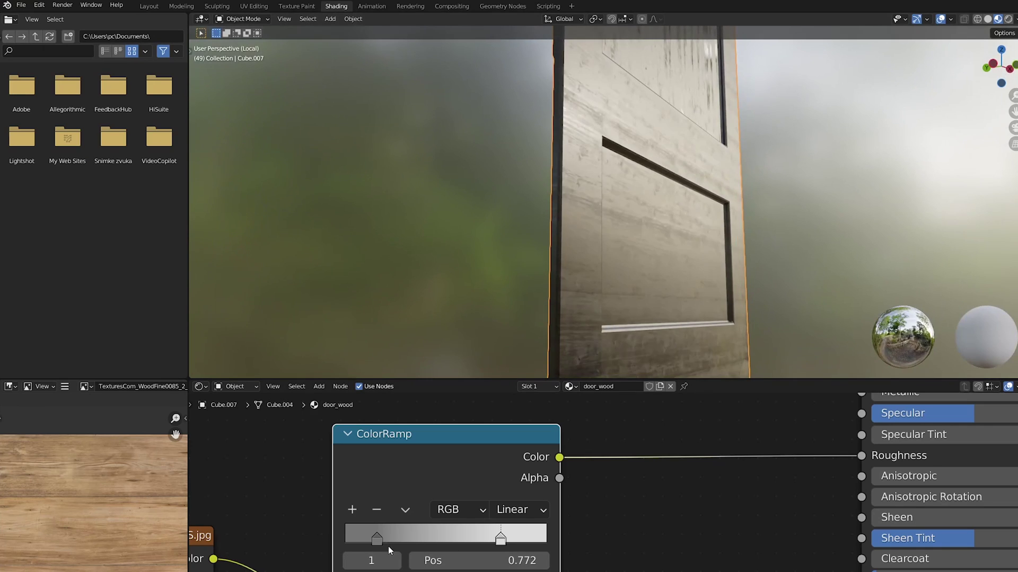
left_click_drag(388, 546, 392, 542)
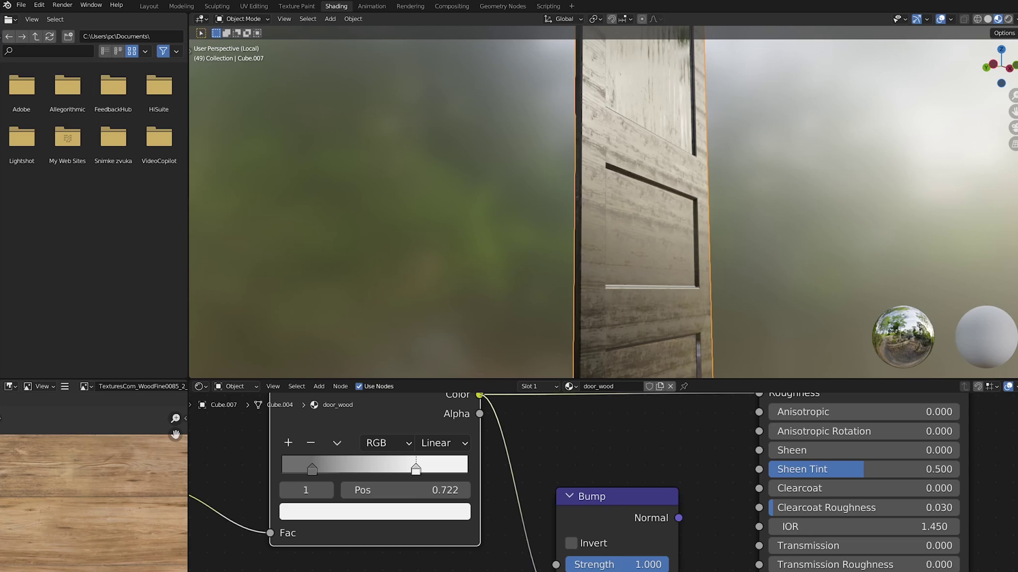
left_click_drag(565, 518, 517, 518)
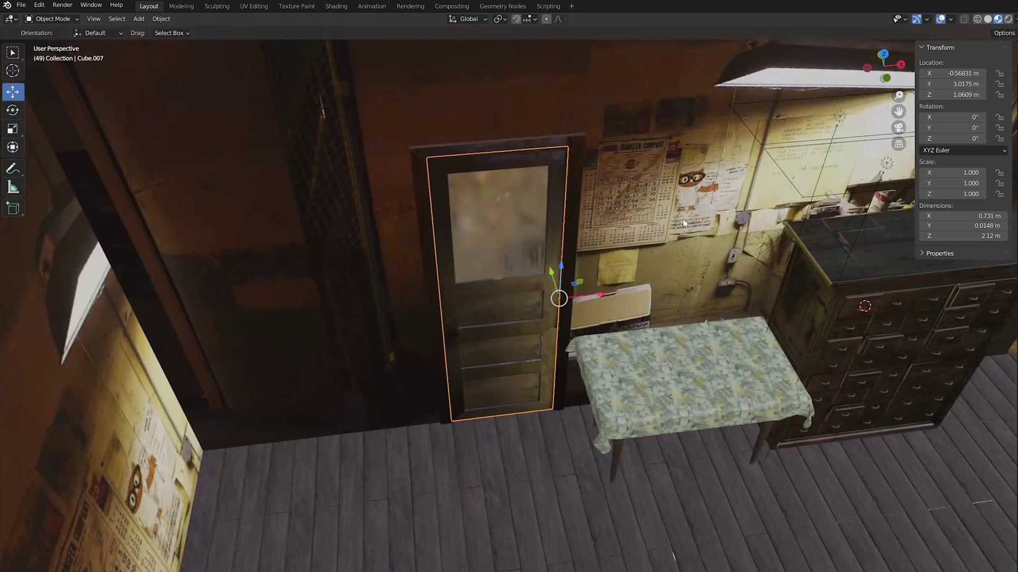
key("r")
key("z")
- Leave the door slightly ajar and stretch the new box along X
left_click(612, 270)
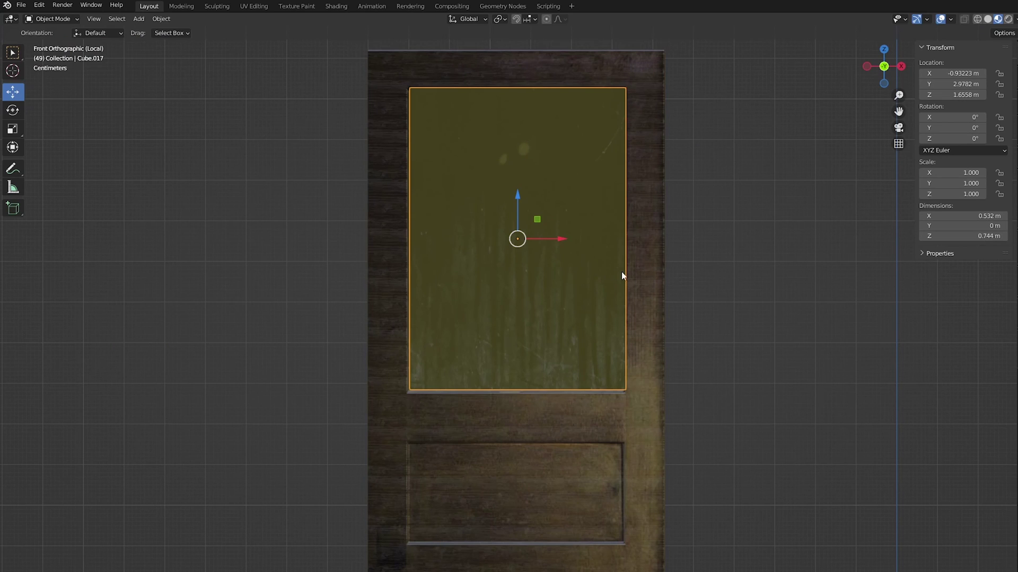
key("s")
key("x")
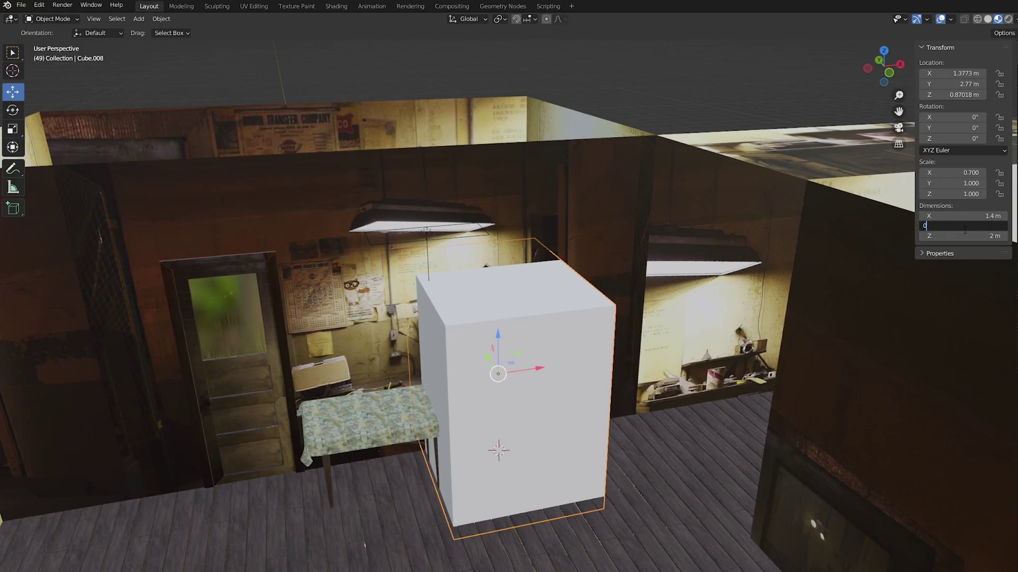
type(".6")
- Thin the box, extrude a wider top ledge, and inset and recess the framed front
key("Return")
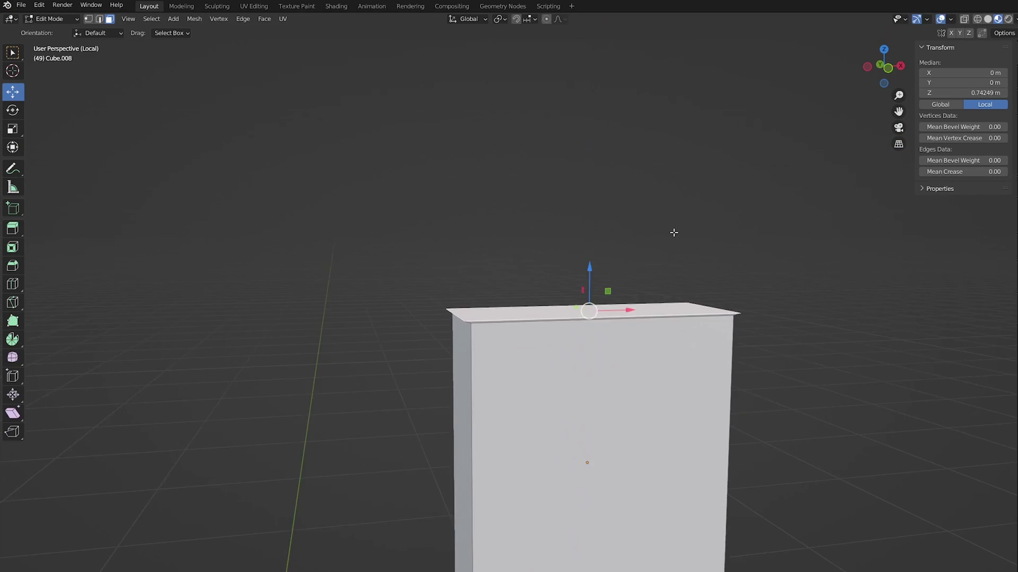
key("e")
key("s")
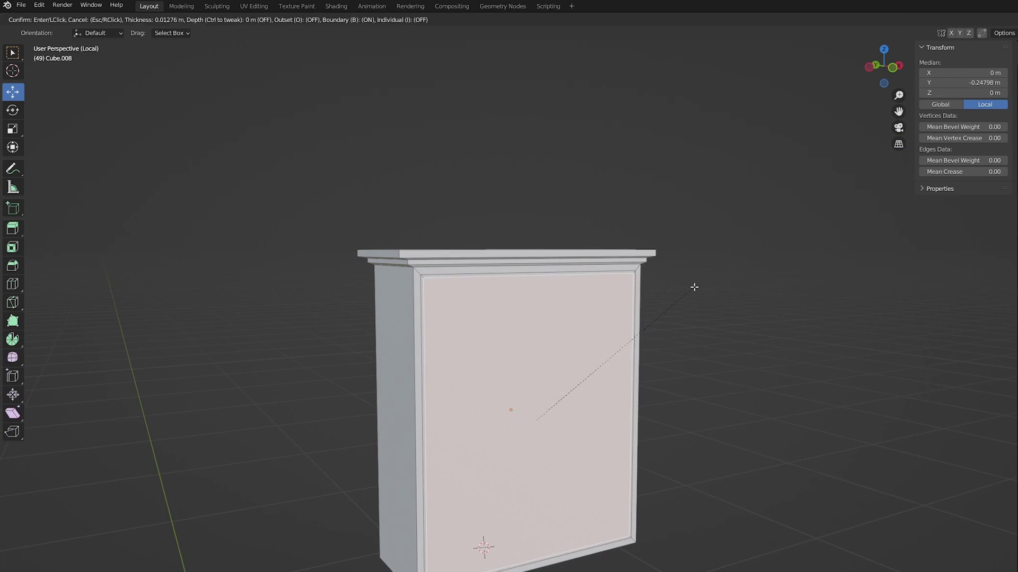
left_click(695, 287)
scroll(529, 442, "up", 3)
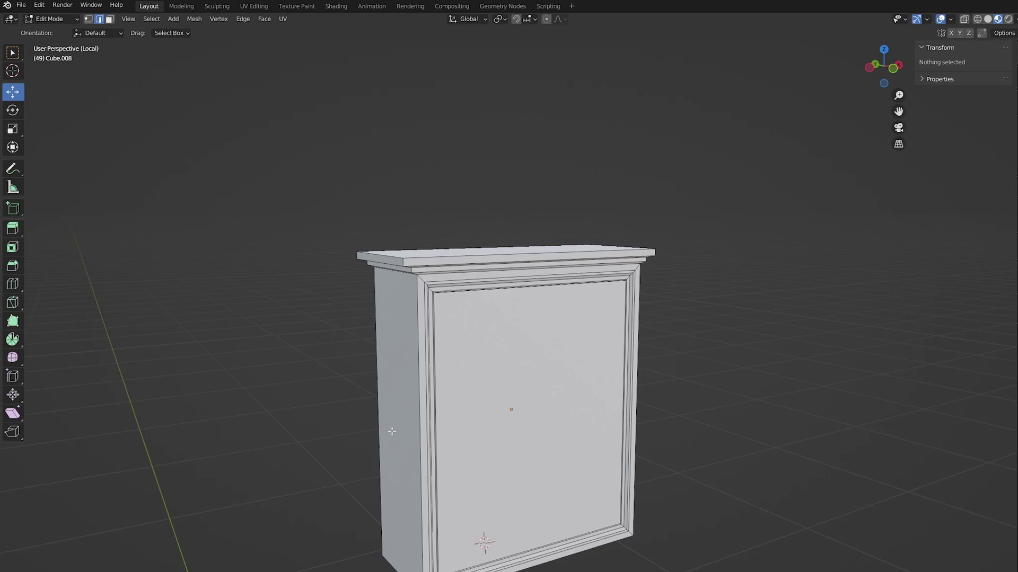
left_click(543, 317)
scroll(534, 382, "up", 2)
key("e")
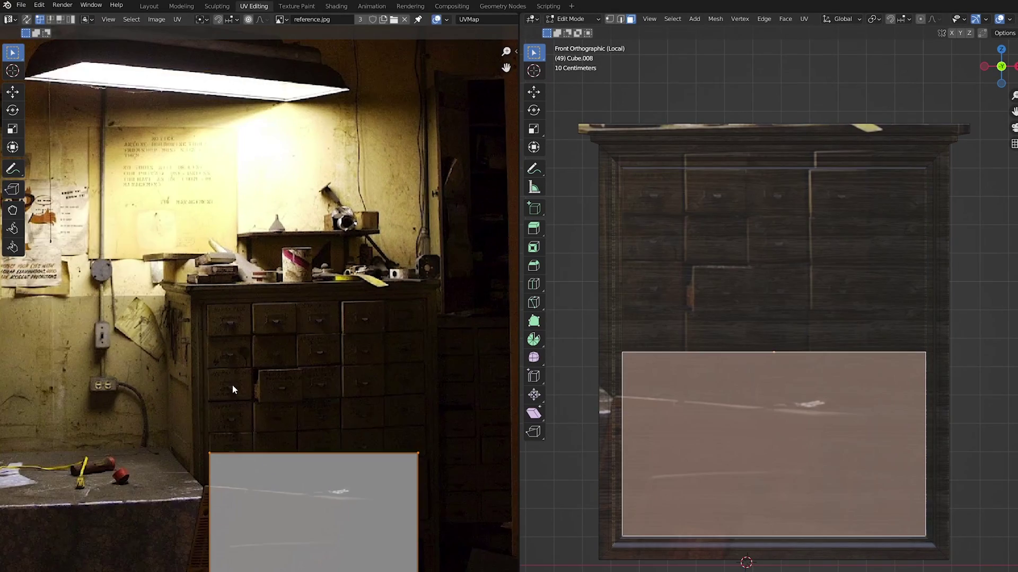
- Position the drawer front over the photographed drawers and duplicate it sideways
key("g")
left_click(297, 342)
scroll(296, 342, "up", 2)
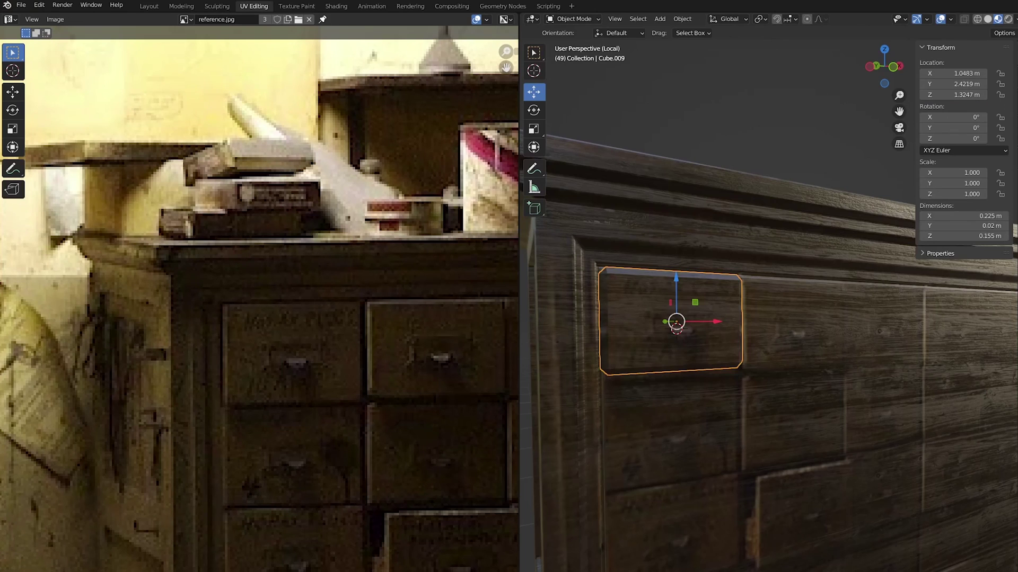
scroll(754, 272, "down", 3)
key("KP_1")
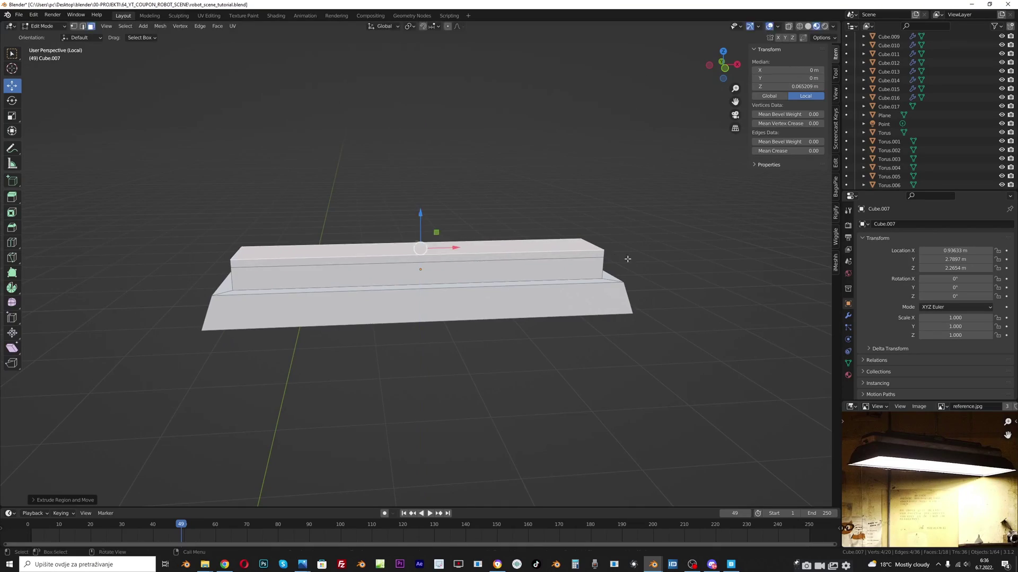
- Bevel the edges of the lamp housing, viewed from a corner
middle_click_drag(627, 258, 527, 253)
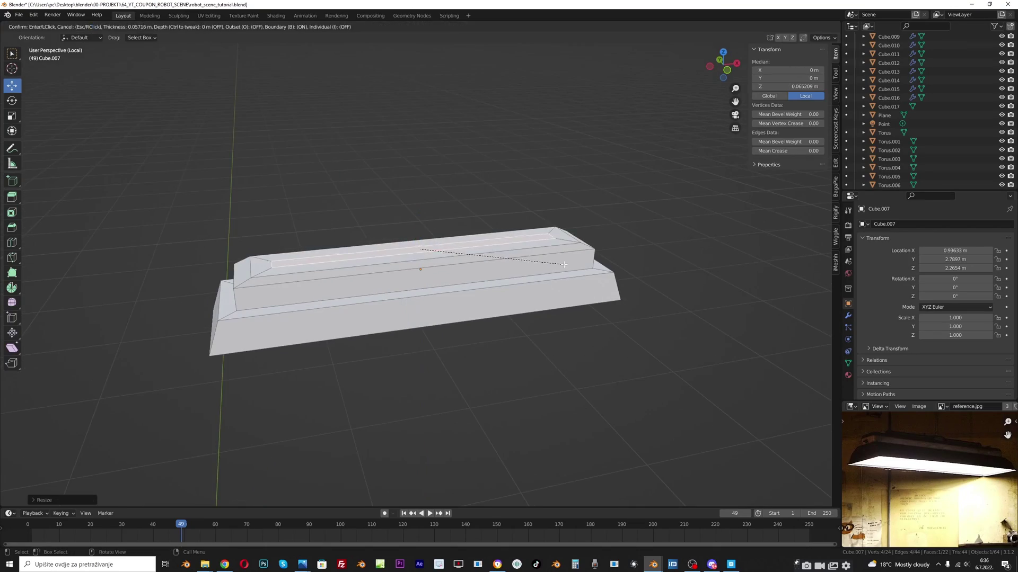
key("ctrl+b")
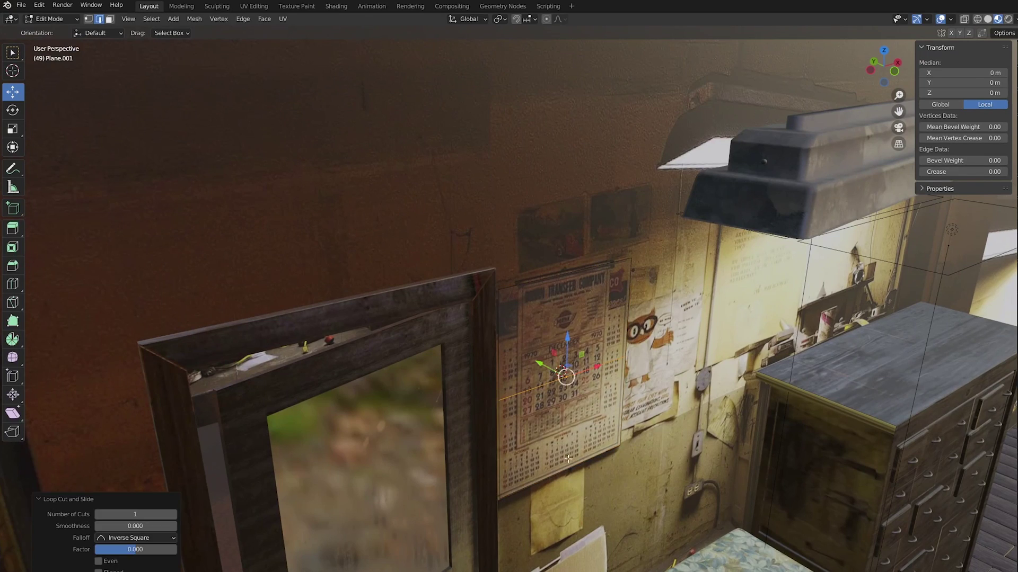
- Move the plane onto the wall calendar and shrink the small cylinder
left_click(551, 459)
middle_click_drag(552, 459, 696, 410)
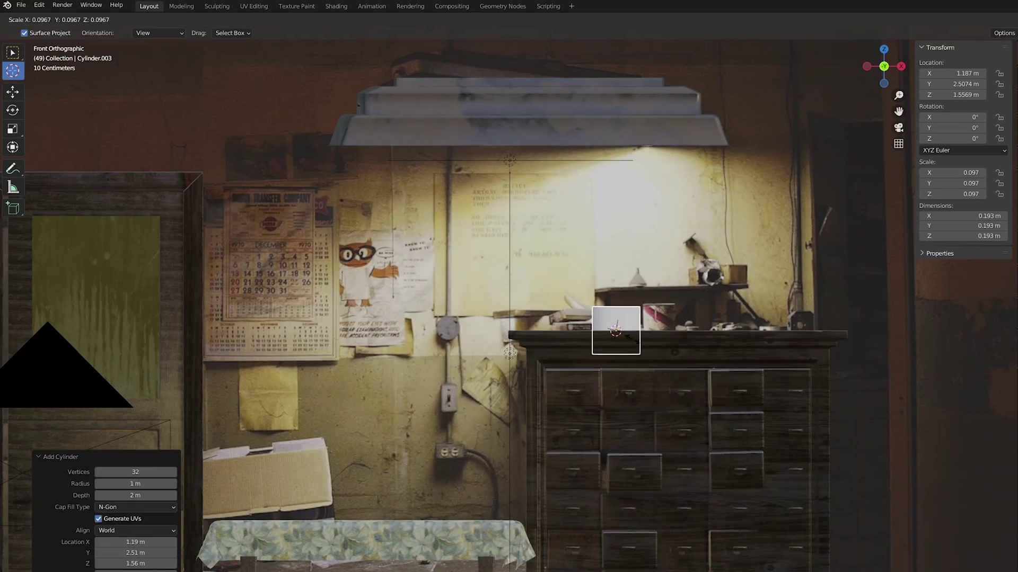
left_click(615, 332)
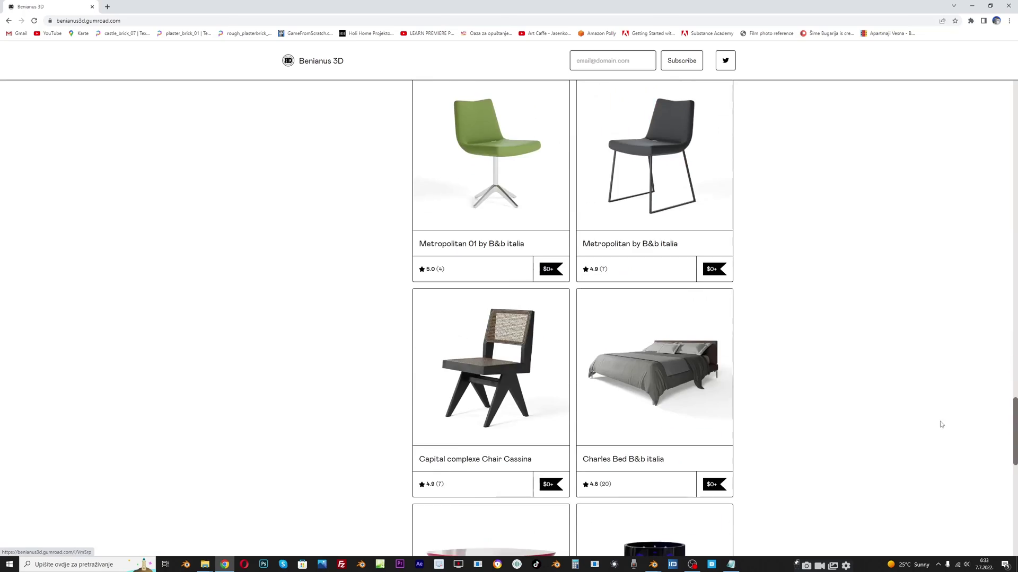
scroll(940, 424, "down", 4)
scroll(364, 358, "down", 2)
scroll(368, 353, "down", 2)
scroll(466, 349, "down", 3)
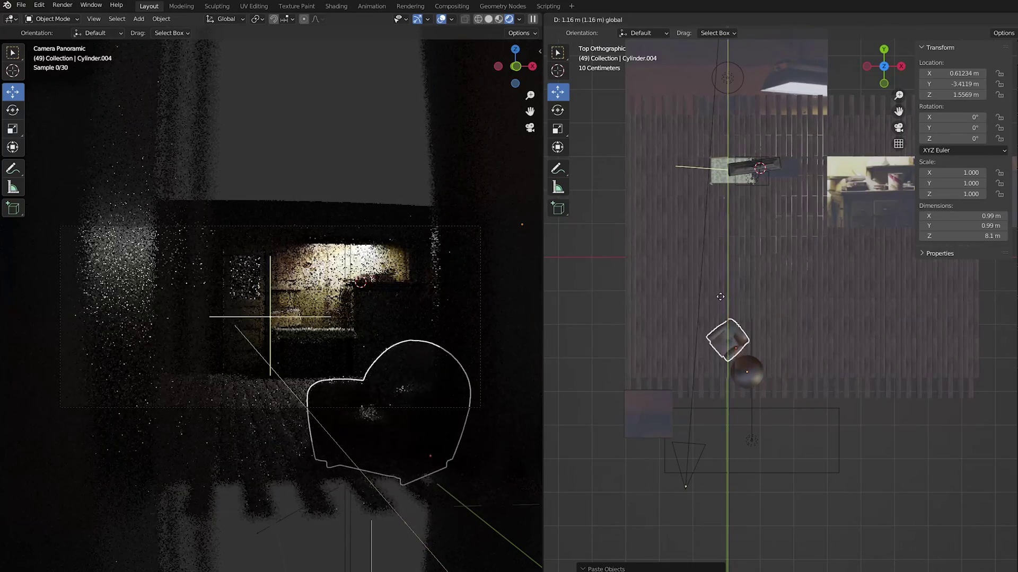
- Place the pasted chair and rotate it to face the desk
left_click(719, 297)
key("r")
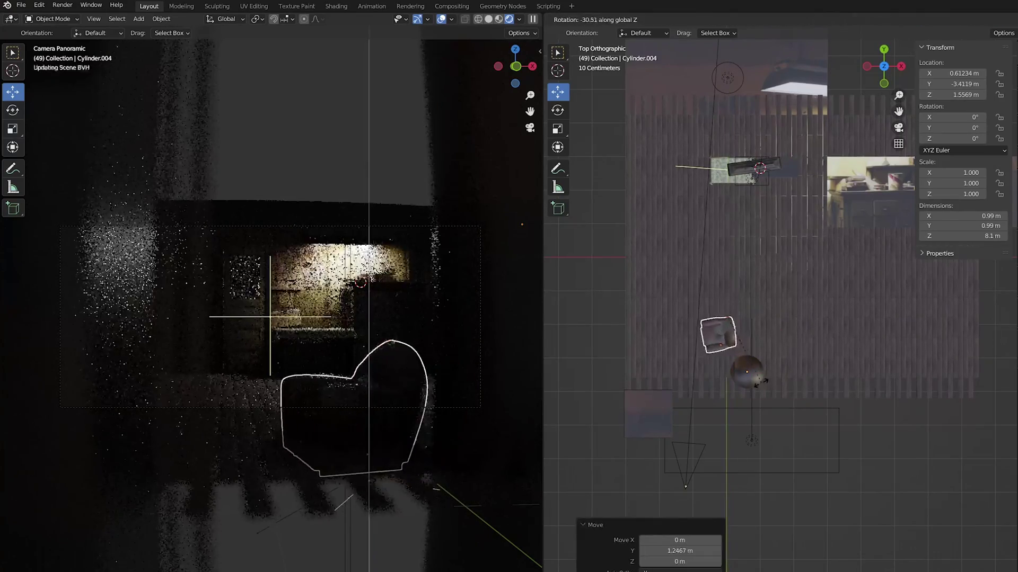
left_click(776, 344)
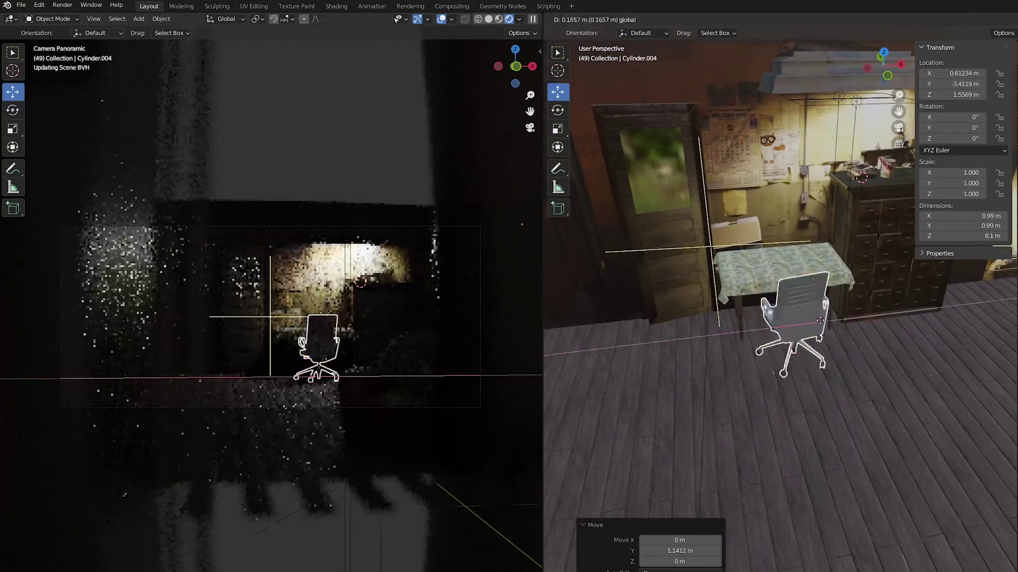
- Slide the Banana Tree plant left, set the computer on the desk, and reduce the glare mix
mouse_move(835, 350)
left_mouse_down()
mouse_move(763, 335)
mouse_move(705, 353)
mouse_move(708, 204)
left_mouse_up()
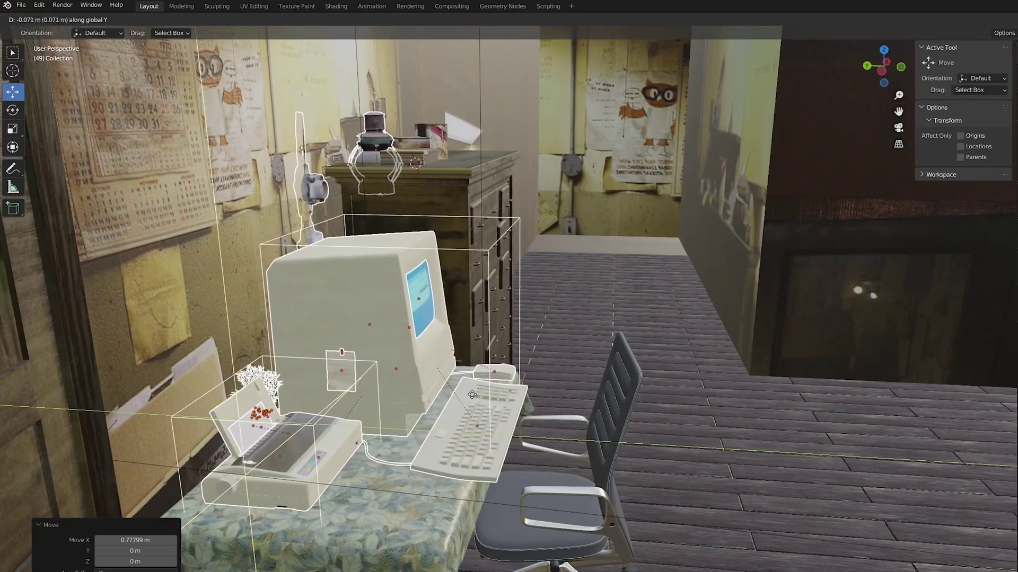
left_click_drag(445, 386, 479, 395)
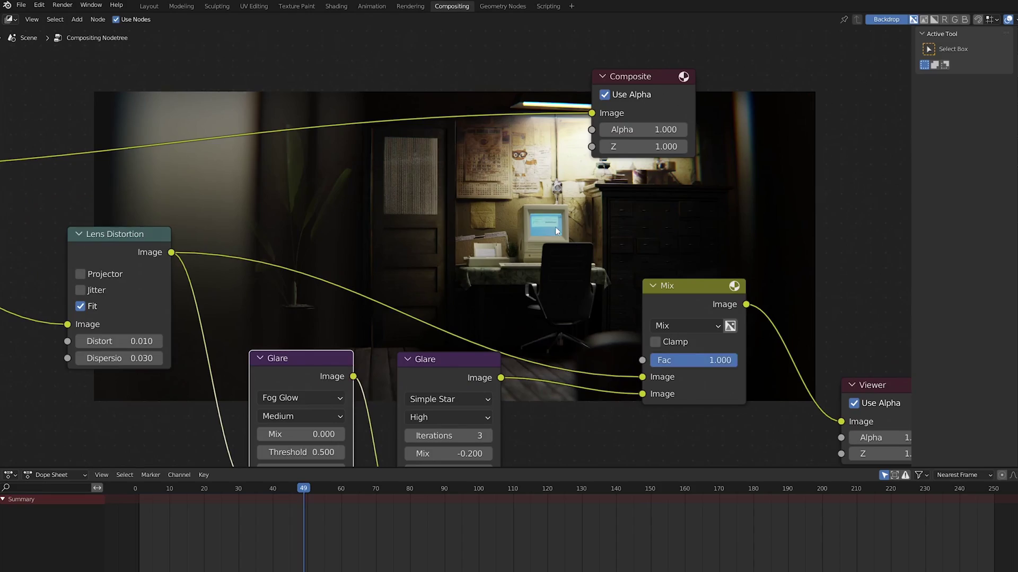
scroll(539, 346, "down", 2)
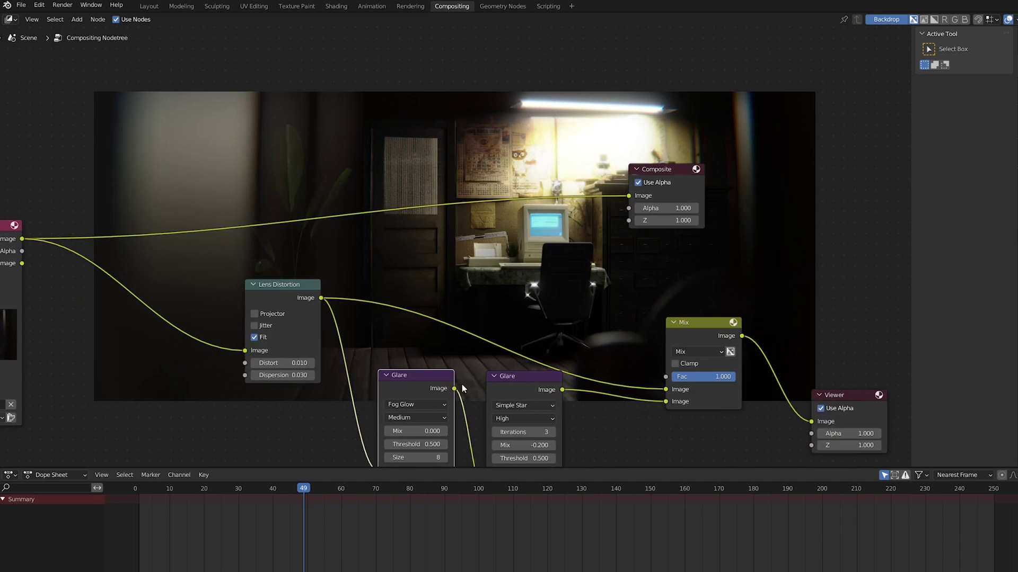
left_click_drag(720, 398, 748, 399)
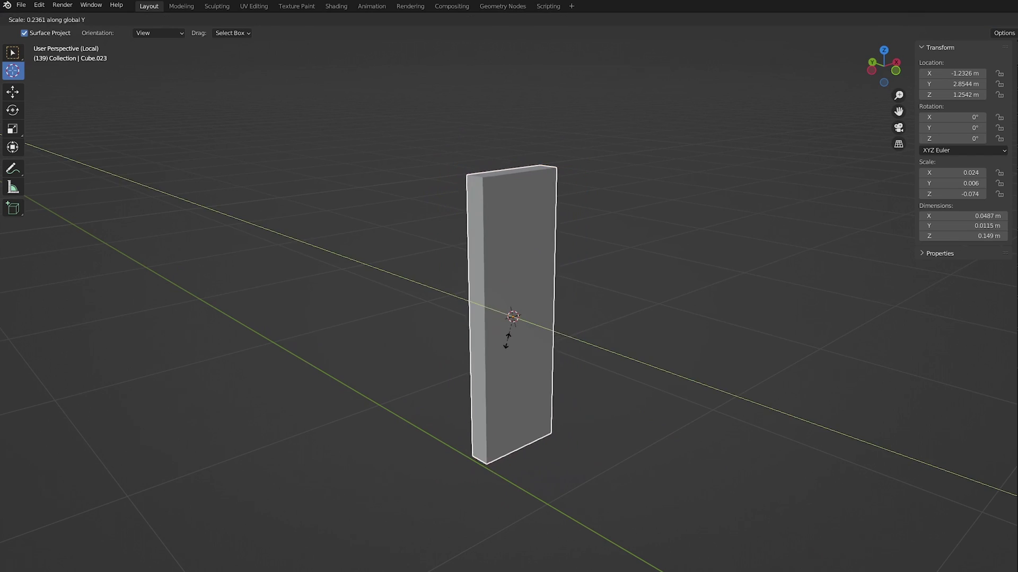
- Flatten the inset face on the thin slab for the bracket arm
left_click(542, 271)
middle_click_drag(541, 270, 553, 354)
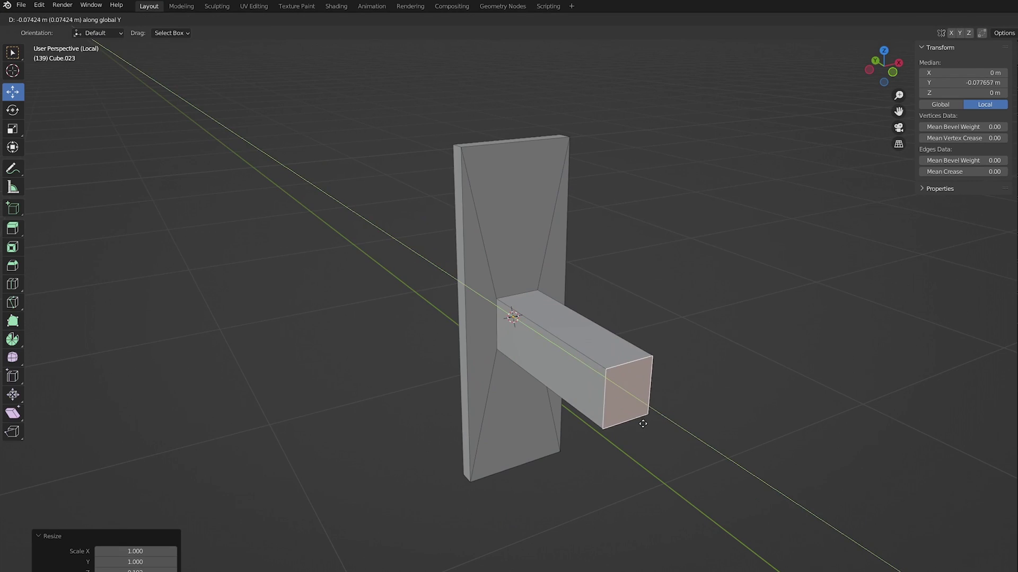